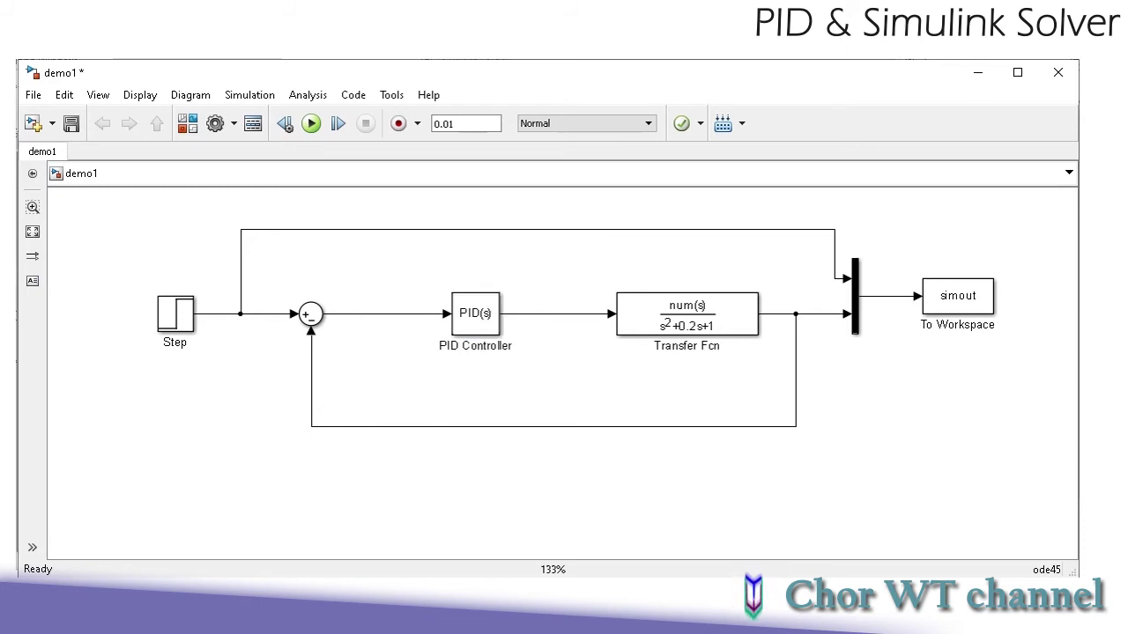
Open the PID Controller block's parameters in demo1, currently showing P 1, I 1, D 0.
{"action": "double_click", "coordinate": [467, 316]}
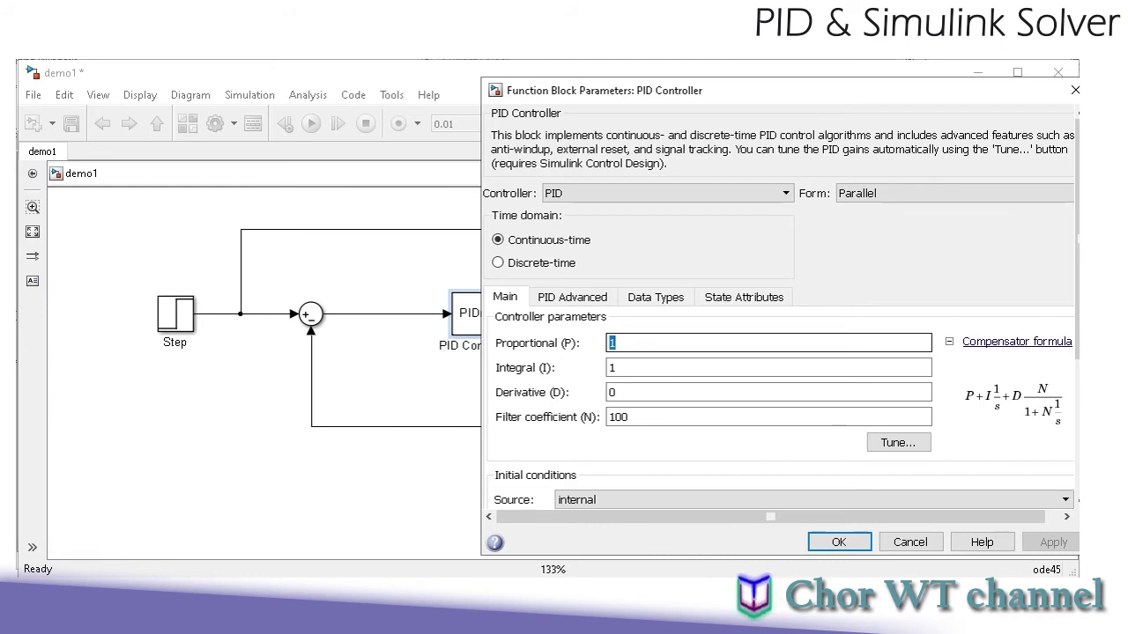
Enter the workspace variables as the PID proportional, integral and derivative gains (Kp, Ki, Kd).
{"action": "type", "text": "K"}
{"action": "key", "text": "Tab"}
{"action": "type", "text": "K"}
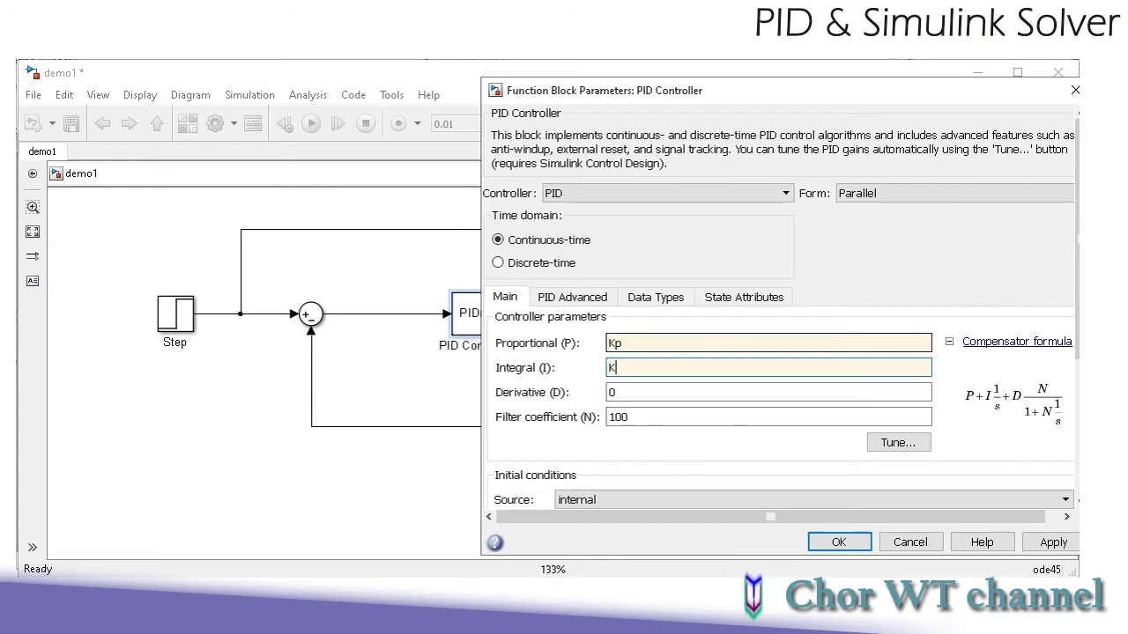
{"action": "key", "text": "Tab"}
{"action": "type", "text": "Kd"}
{"action": "key", "text": "Tab"}
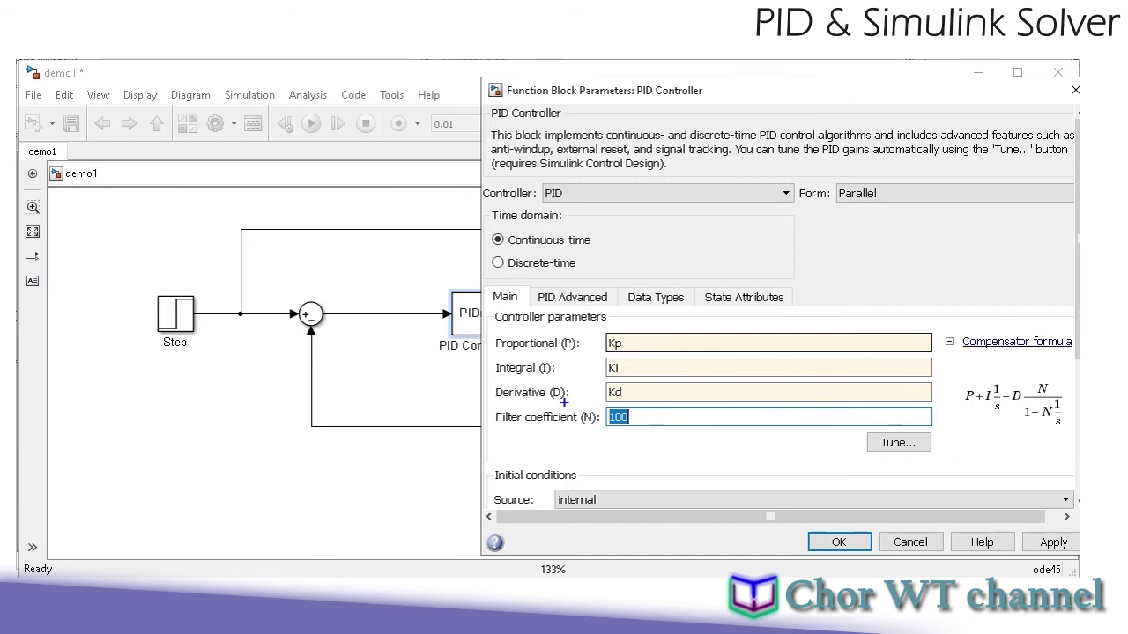
Set the PID filter coefficient to 1/Tf and apply the new parameters.
{"action": "left_click_drag", "start_coordinate": [490, 404], "coordinate": [644, 433]}
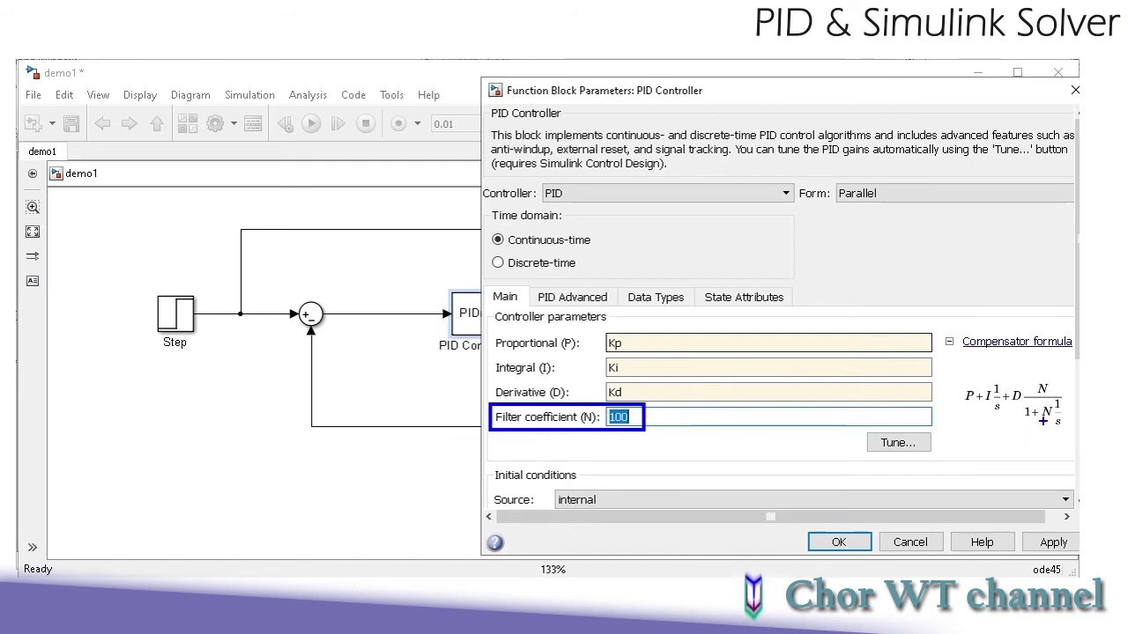
{"action": "left_click_drag", "start_coordinate": [1021, 419], "coordinate": [951, 459]}
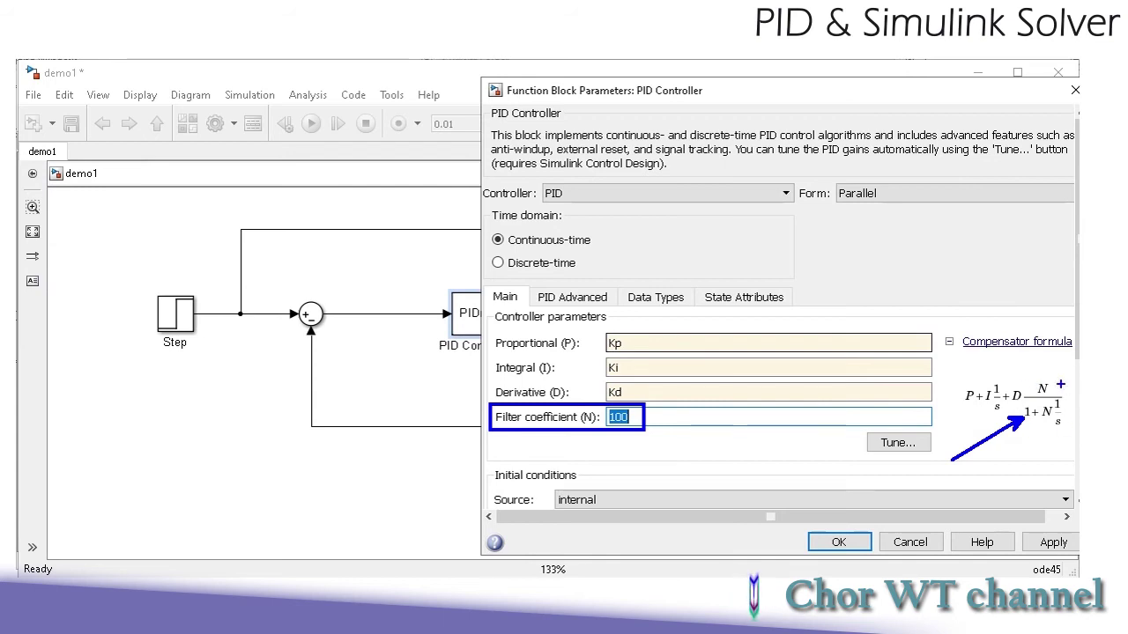
{"action": "mouse_move", "coordinate": [851, 486]}
{"action": "left_mouse_down"}
{"action": "mouse_move", "coordinate": [855, 472]}
{"action": "mouse_move", "coordinate": [888, 471]}
{"action": "left_mouse_up"}
{"action": "left_click_drag", "start_coordinate": [874, 479], "coordinate": [911, 473]}
{"action": "left_click_drag", "start_coordinate": [888, 470], "coordinate": [940, 467]}
{"action": "mouse_move", "coordinate": [900, 481]}
{"action": "left_mouse_down"}
{"action": "mouse_move", "coordinate": [911, 480]}
{"action": "mouse_move", "coordinate": [908, 497]}
{"action": "mouse_move", "coordinate": [931, 487]}
{"action": "mouse_move", "coordinate": [917, 504]}
{"action": "left_mouse_up"}
{"action": "left_click_drag", "start_coordinate": [950, 474], "coordinate": [958, 480]}
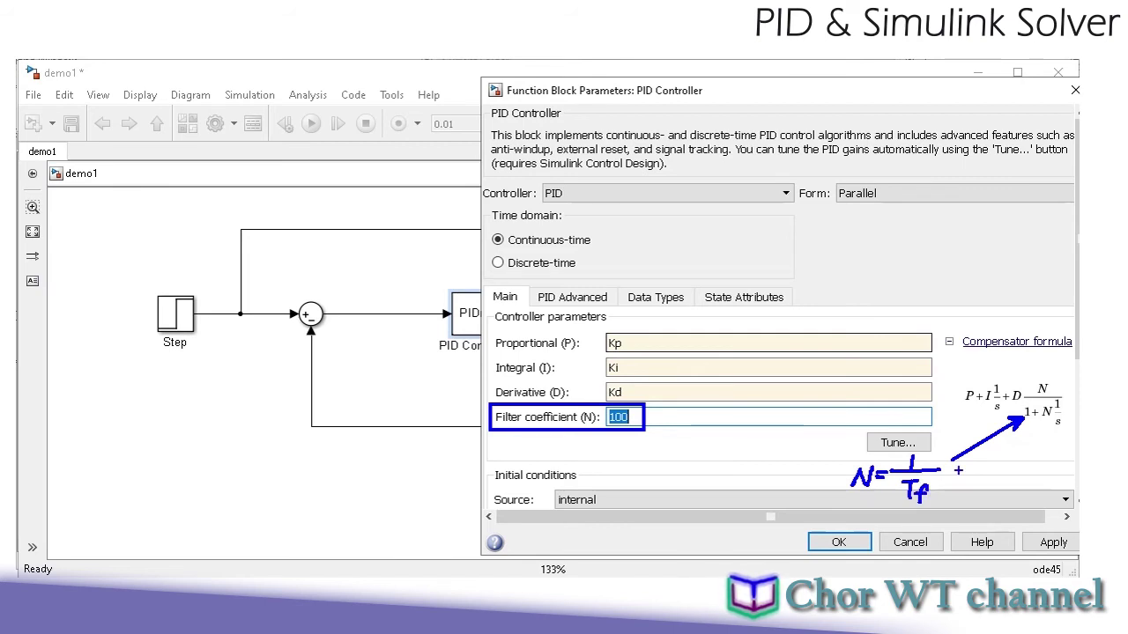
{"action": "key", "text": "Escape"}
{"action": "type", "text": "1"}
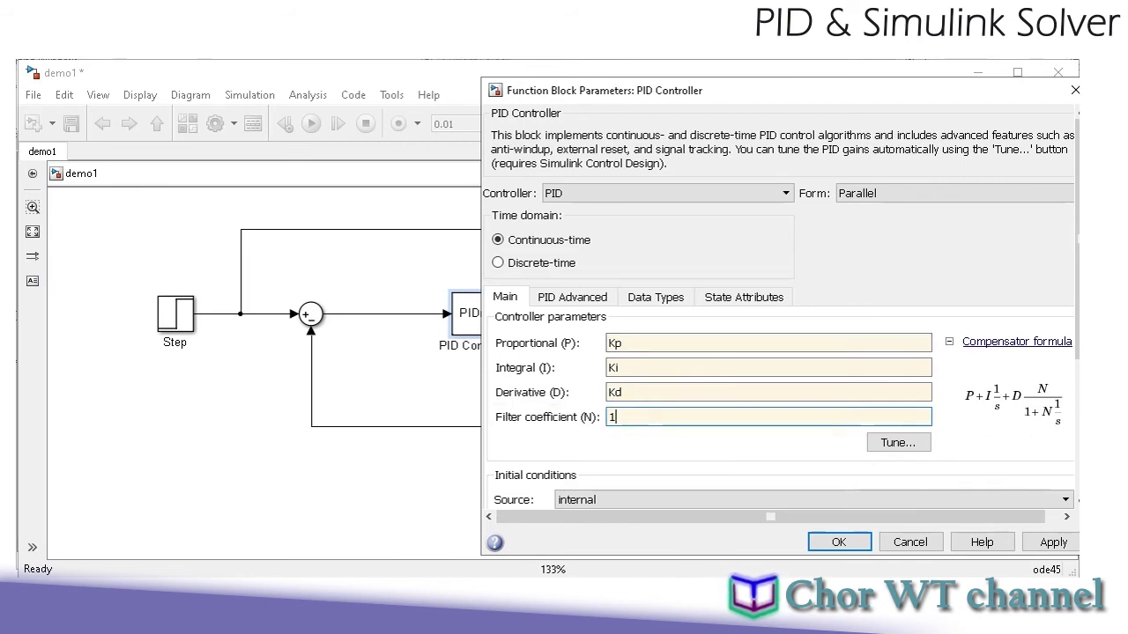
{"action": "type", "text": "/Tf"}
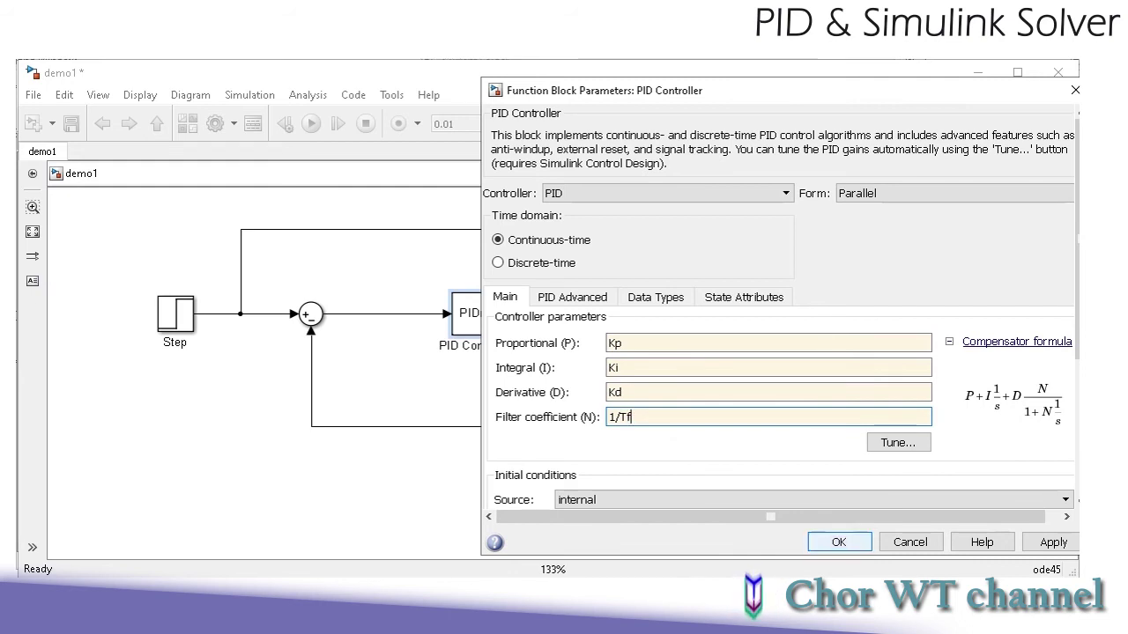
{"action": "key", "text": "Return"}
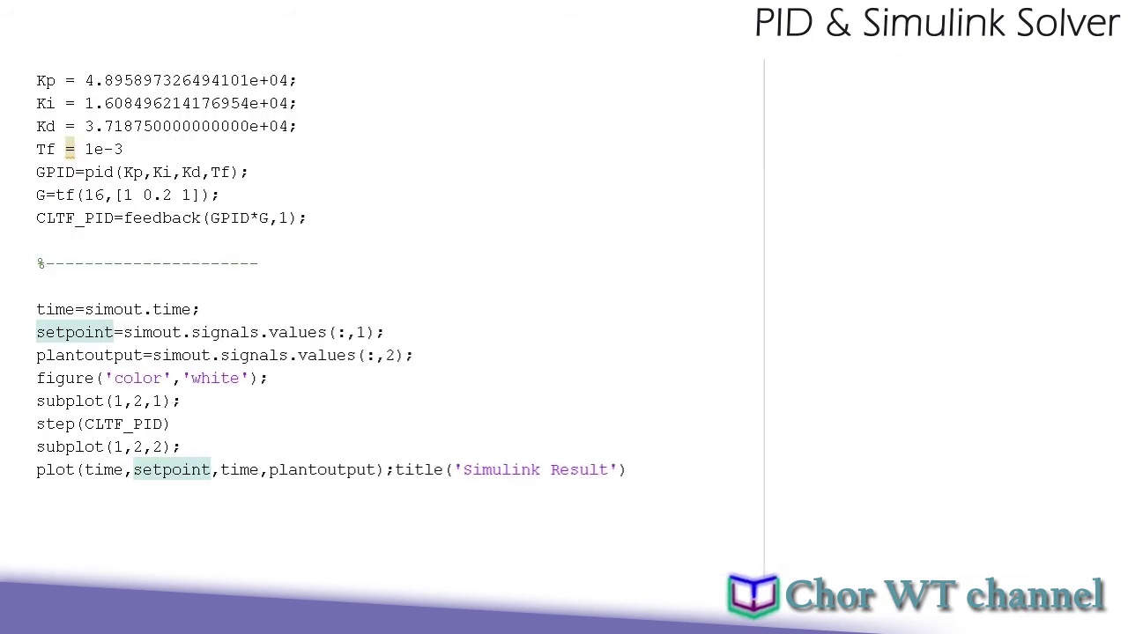
Evaluate the code from time=simout.time; through the plot line to plot Step Response beside Simulink Result.
{"action": "left_click", "coordinate": [36, 309]}
{"action": "key", "text": "shift+ctrl+End"}
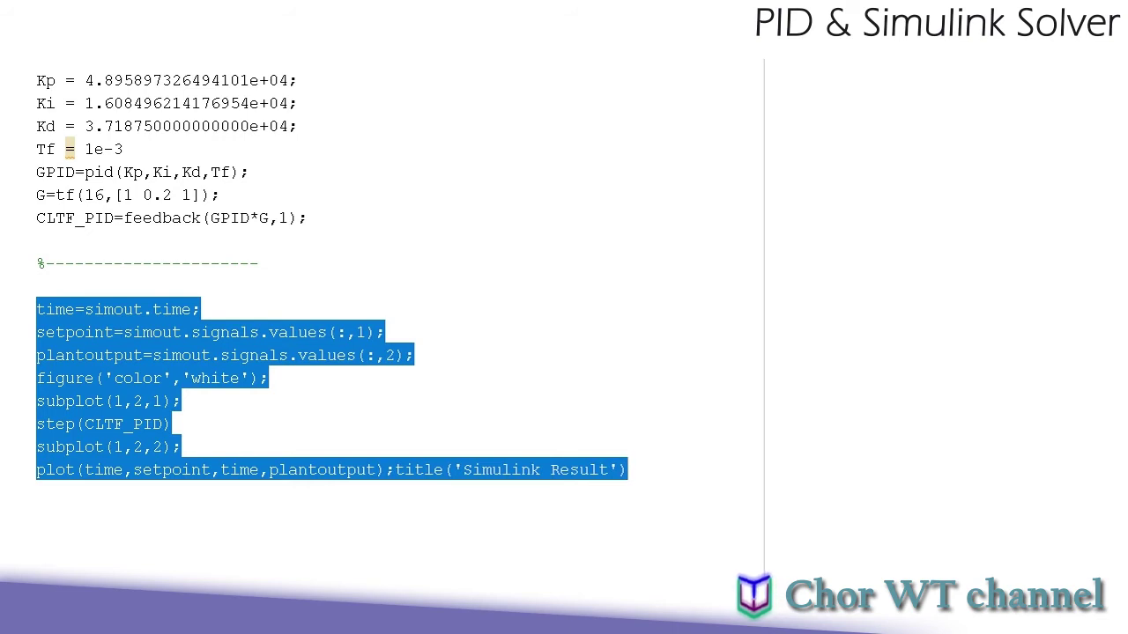
{"action": "right_click", "coordinate": [192, 259]}
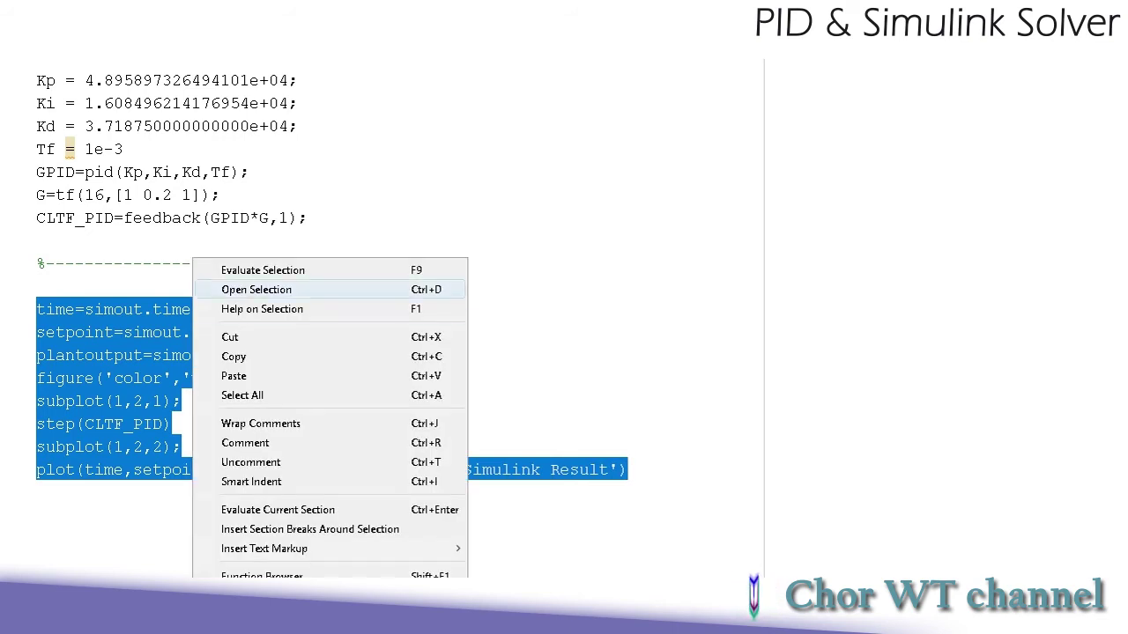
{"action": "left_click", "coordinate": [262, 269]}
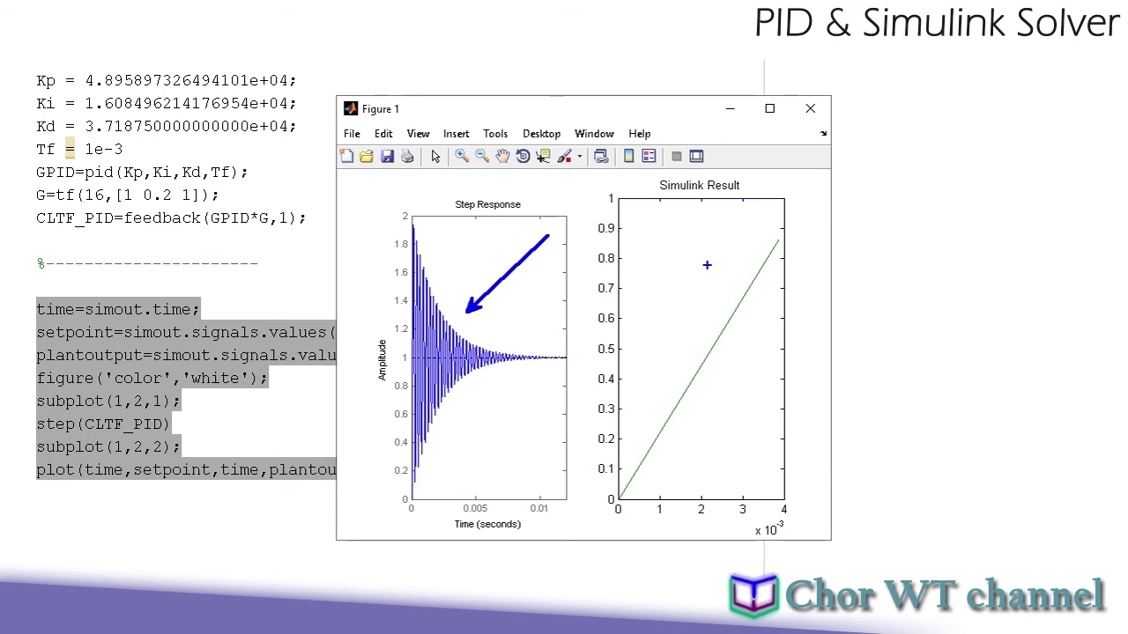
Inspect the comparison figure, where the Simulink Result stops near 0.86, then return to demo1.
{"action": "left_click_drag", "start_coordinate": [659, 277], "coordinate": [680, 304]}
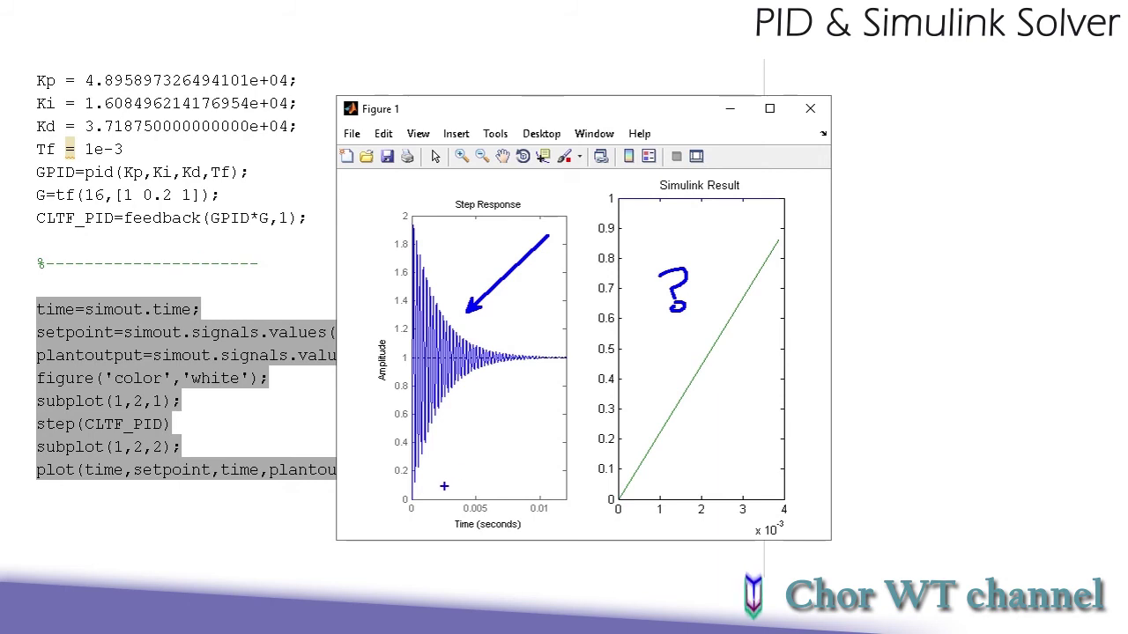
{"action": "left_click_drag", "start_coordinate": [473, 519], "coordinate": [577, 533]}
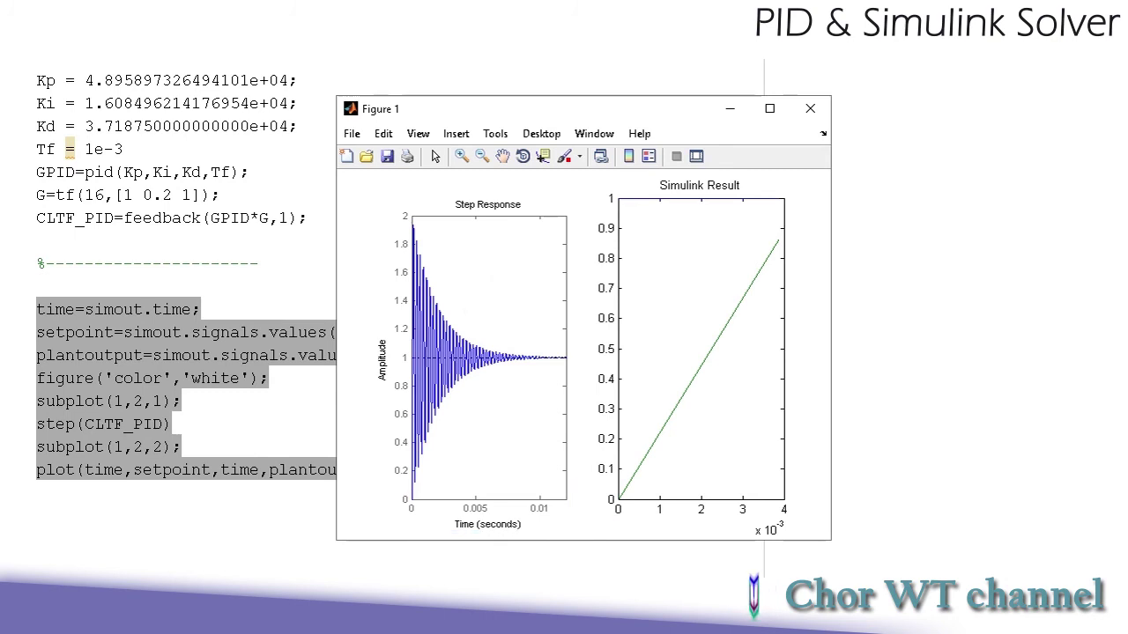
{"action": "key", "text": "alt+Tab"}
{"action": "key", "text": "alt+Tab"}
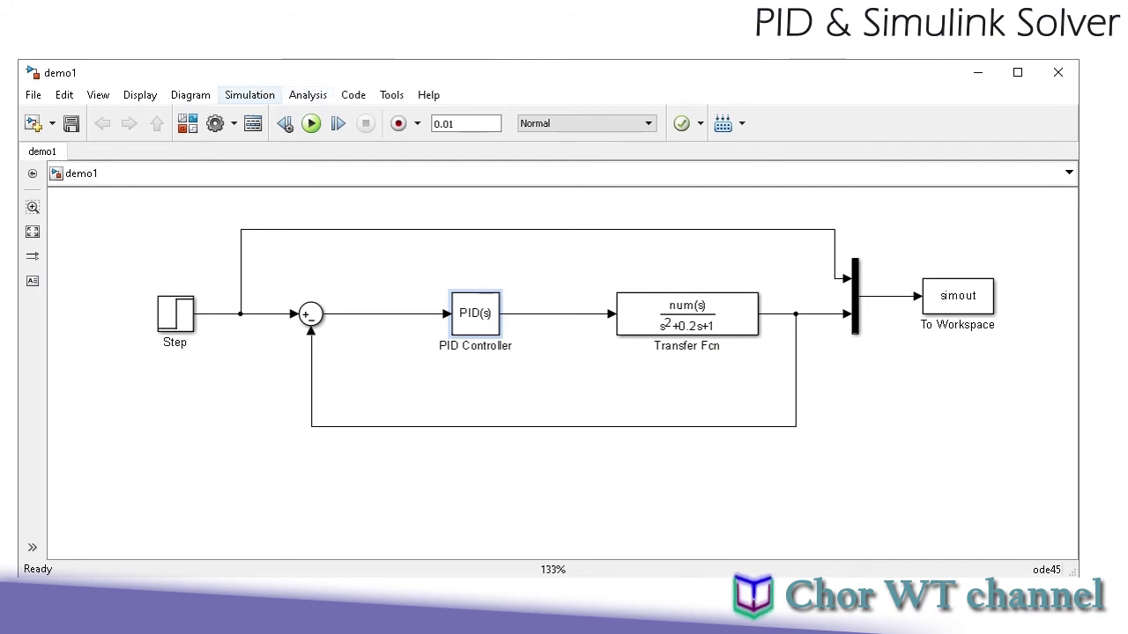
Switch demo1 to a fixed-step ode8 (Dormand-Prince) solver and rerun the MATLAB plotting code.
{"action": "left_click", "coordinate": [249, 94]}
{"action": "key", "text": "Return"}
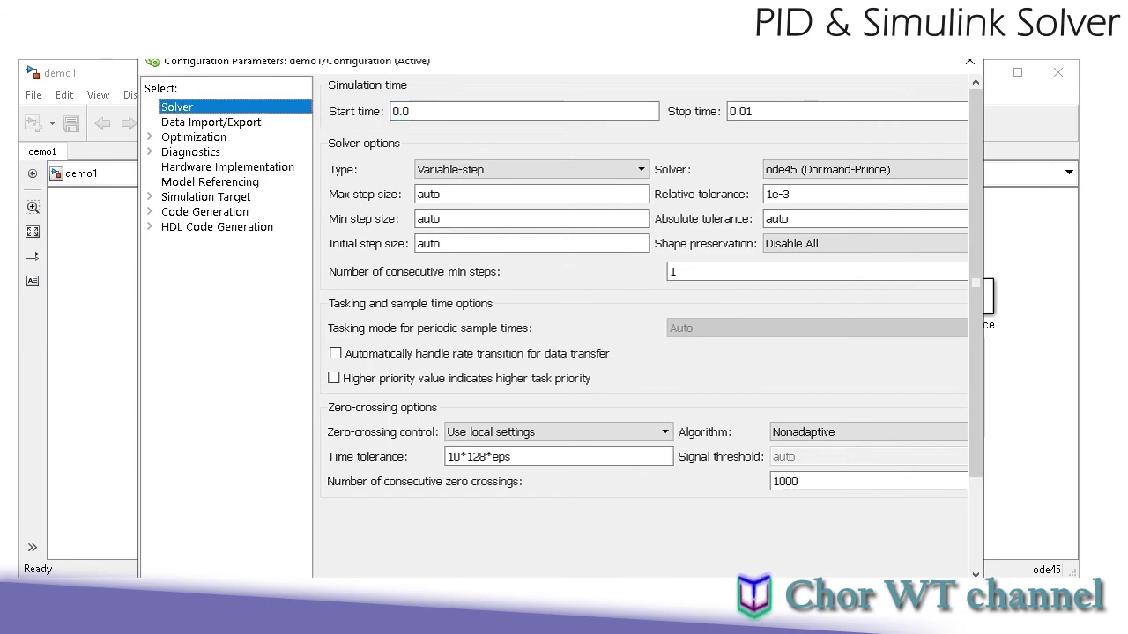
{"action": "left_click", "coordinate": [528, 169]}
{"action": "key", "text": "Down"}
{"action": "key", "text": "Return"}
{"action": "left_click", "coordinate": [766, 169]}
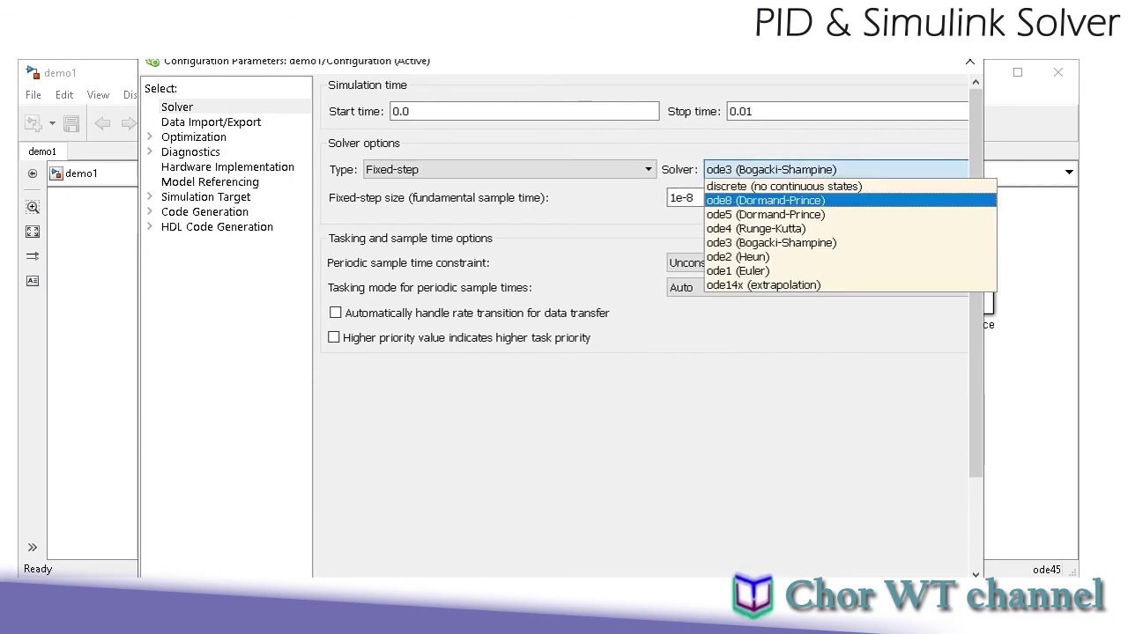
{"action": "key", "text": "Return"}
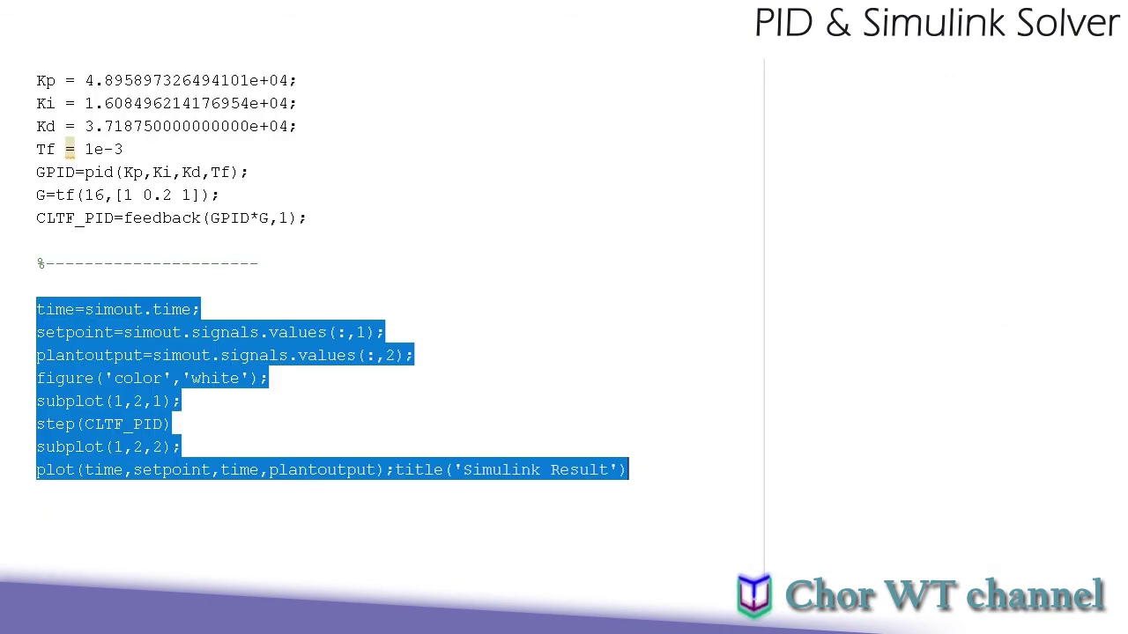
{"action": "right_click", "coordinate": [167, 259]}
{"action": "left_click", "coordinate": [224, 269]}
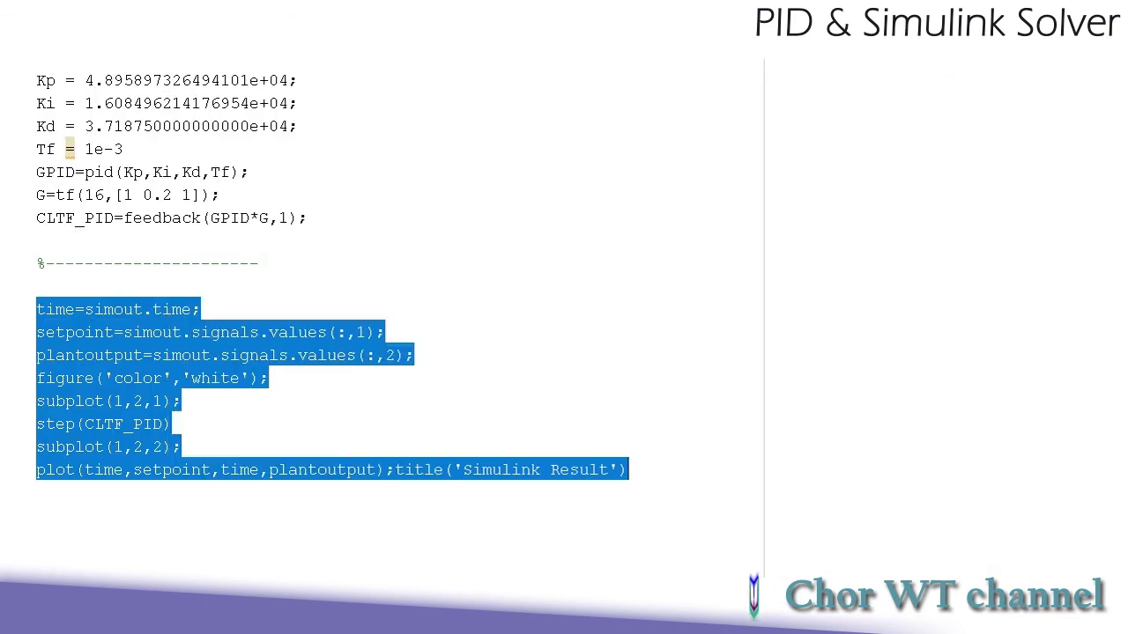